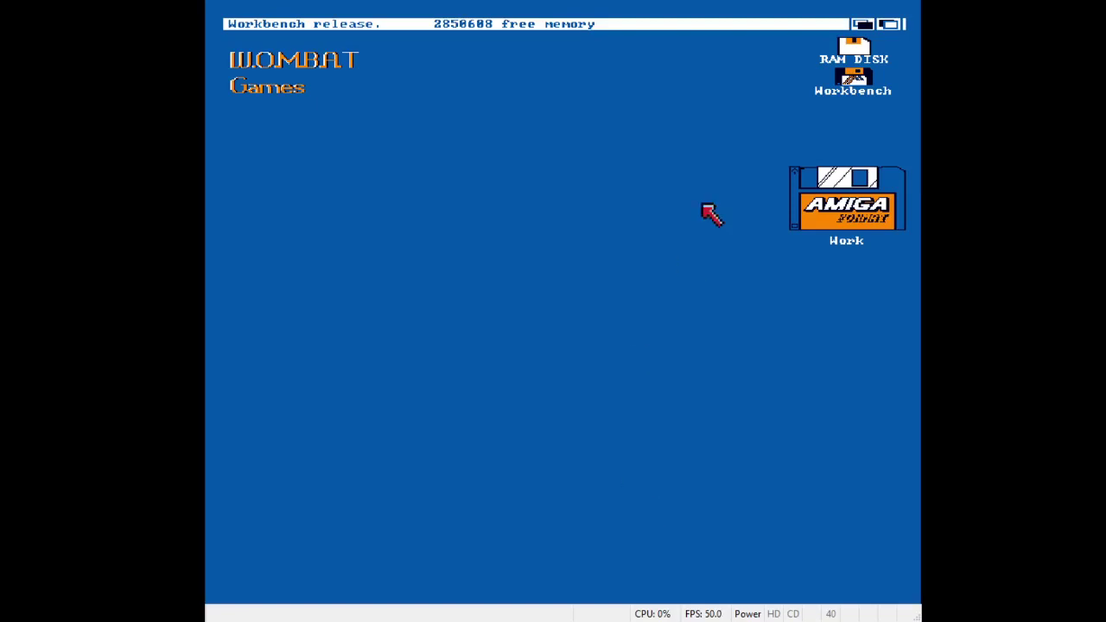
Open the Work disk and move its icon to the empty desktop area above the opened window.
double_click(799, 214)
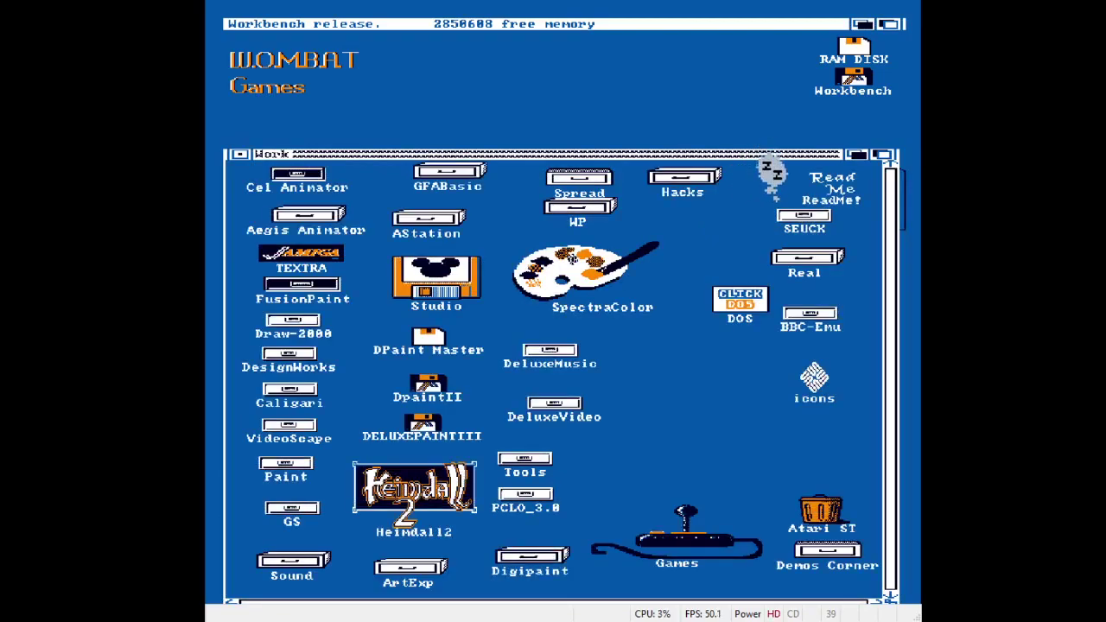
left_click(767, 167)
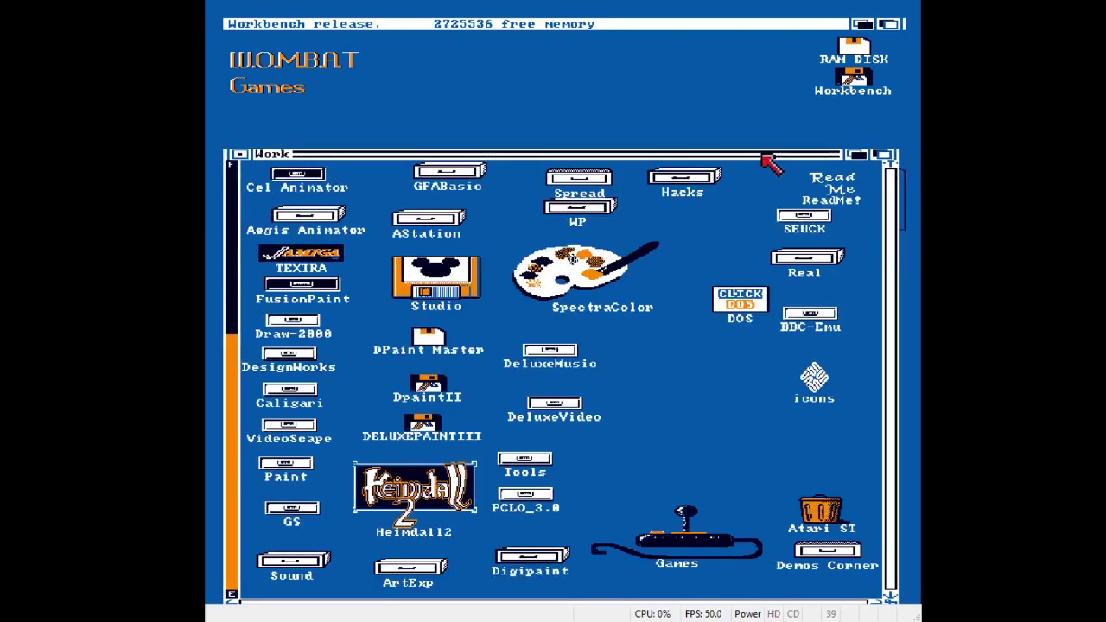
left_click(901, 217)
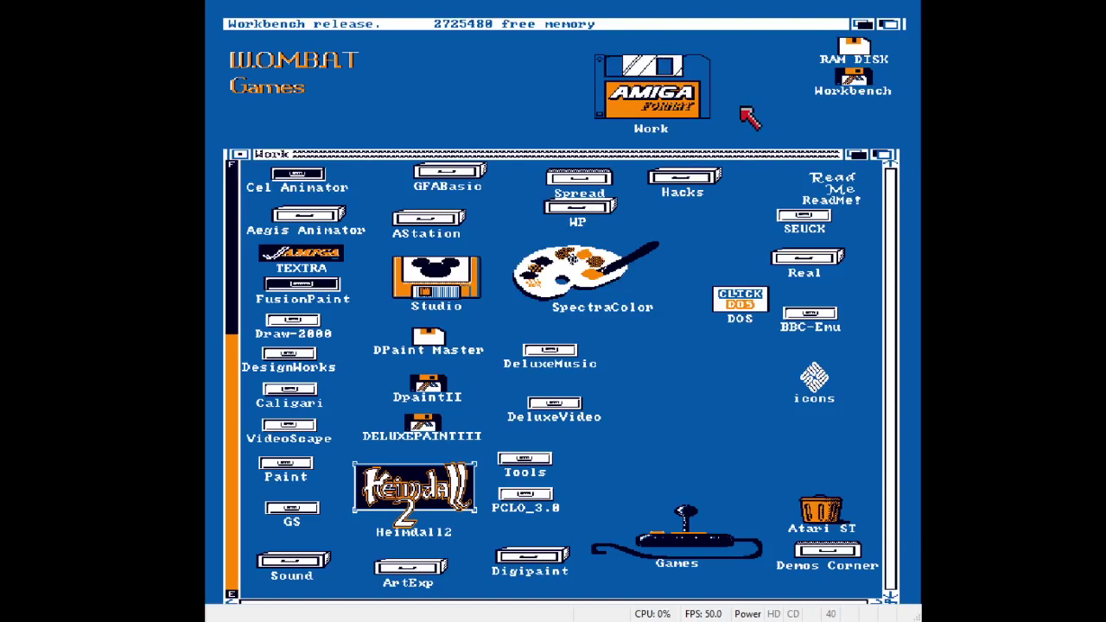
left_click(711, 468)
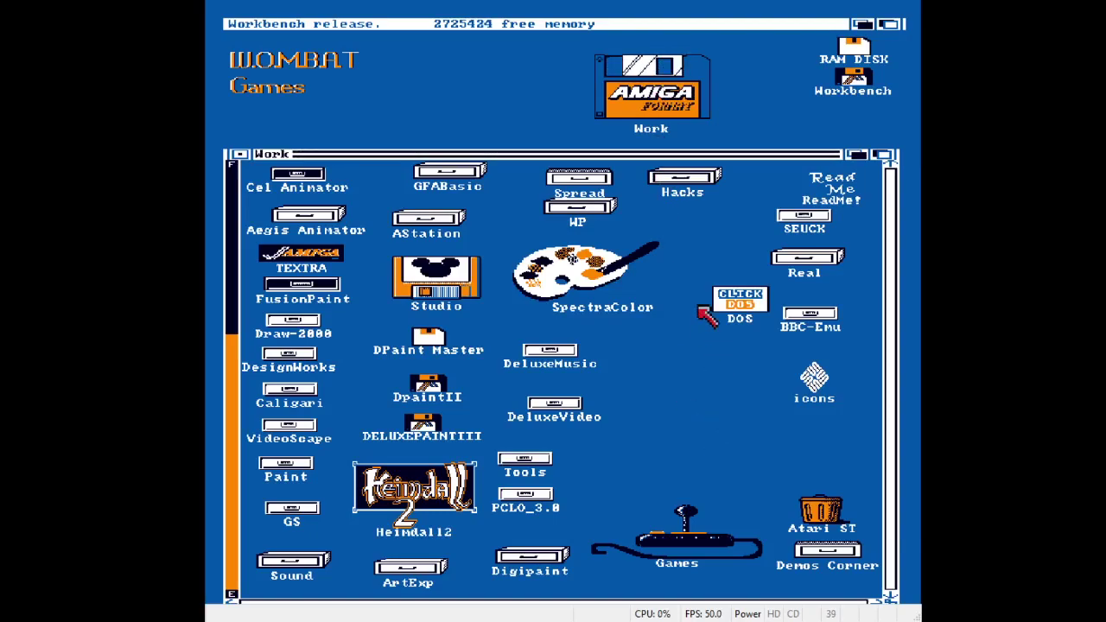
Open the Hacks drawer and the DropCloth drawer inside it.
double_click(696, 178)
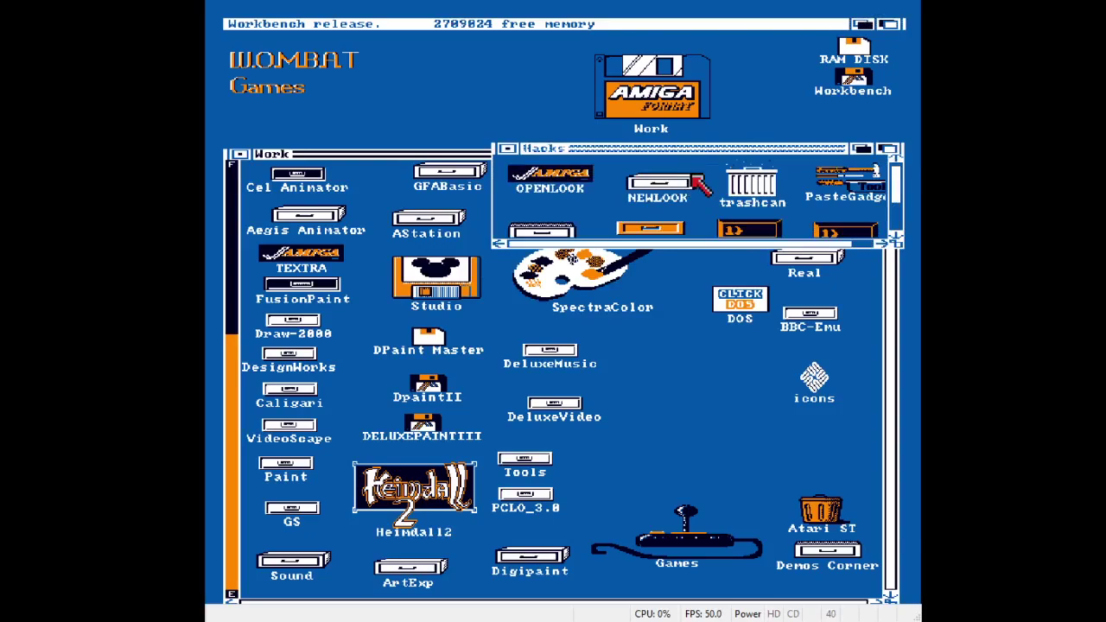
left_click(895, 220)
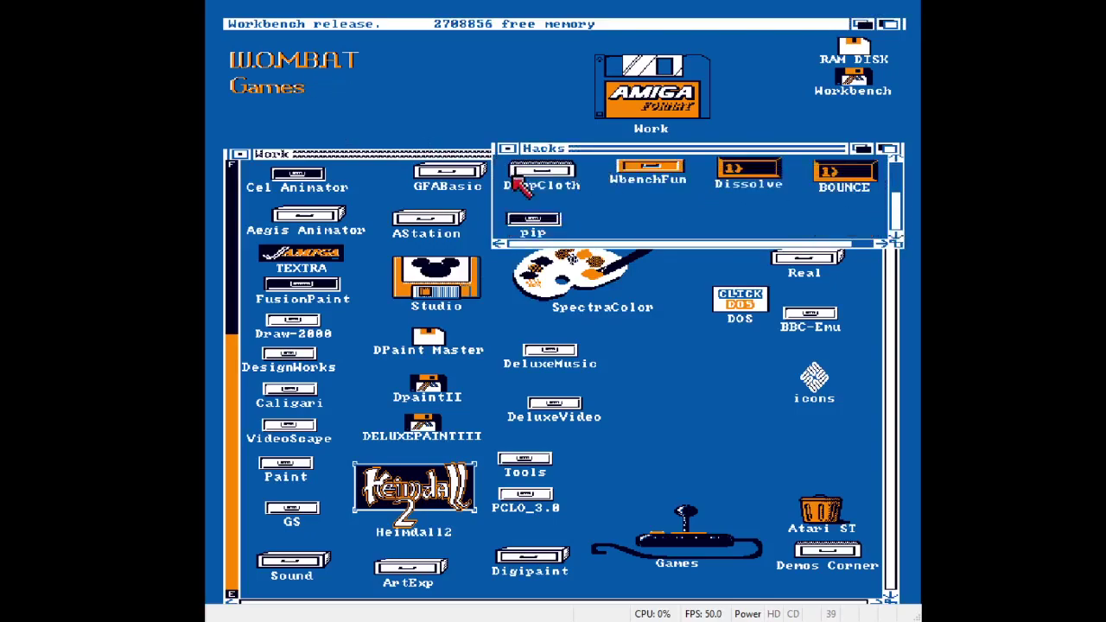
double_click(518, 181)
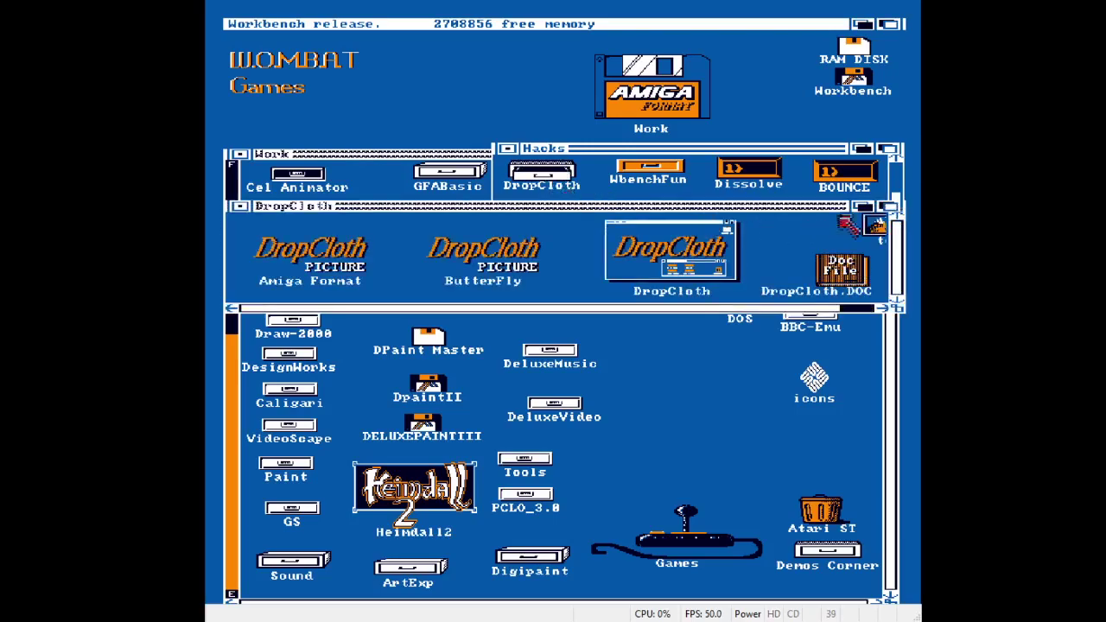
Show the Amiga Format DropCloth picture as backdrop and move the Work and Hacks windows aside to uncover it.
left_click(872, 230)
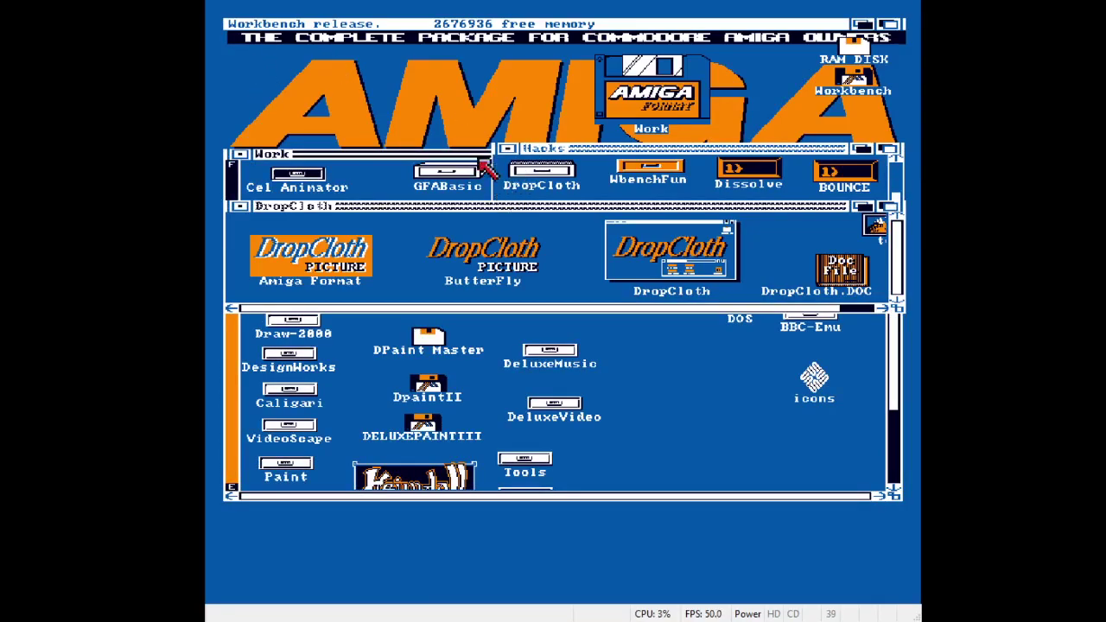
left_click_drag(484, 159, 487, 266)
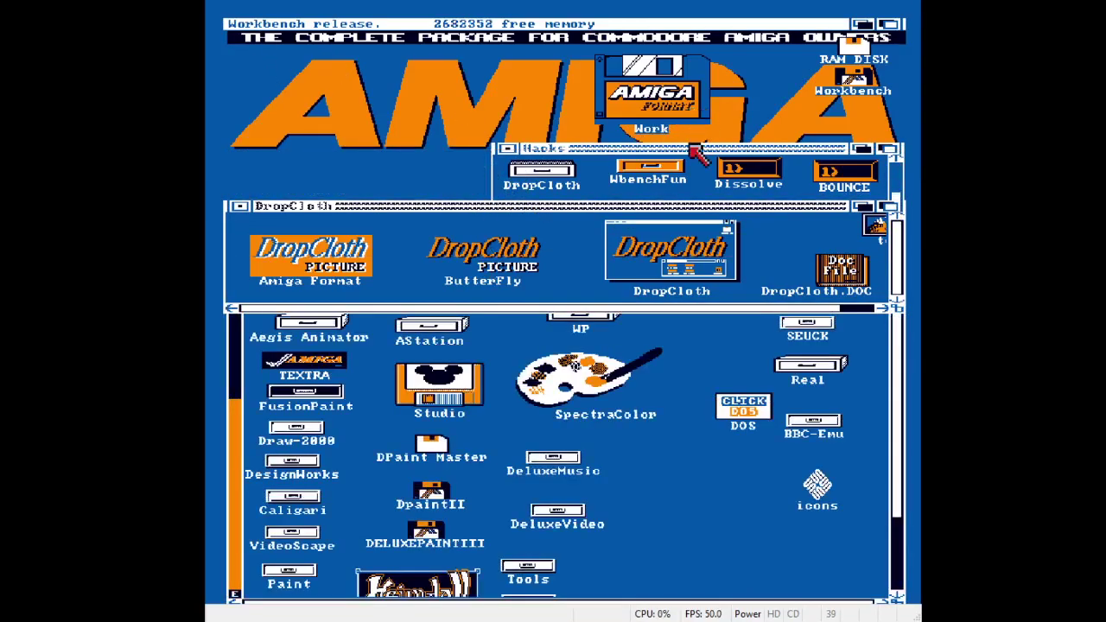
left_click_drag(696, 151, 424, 165)
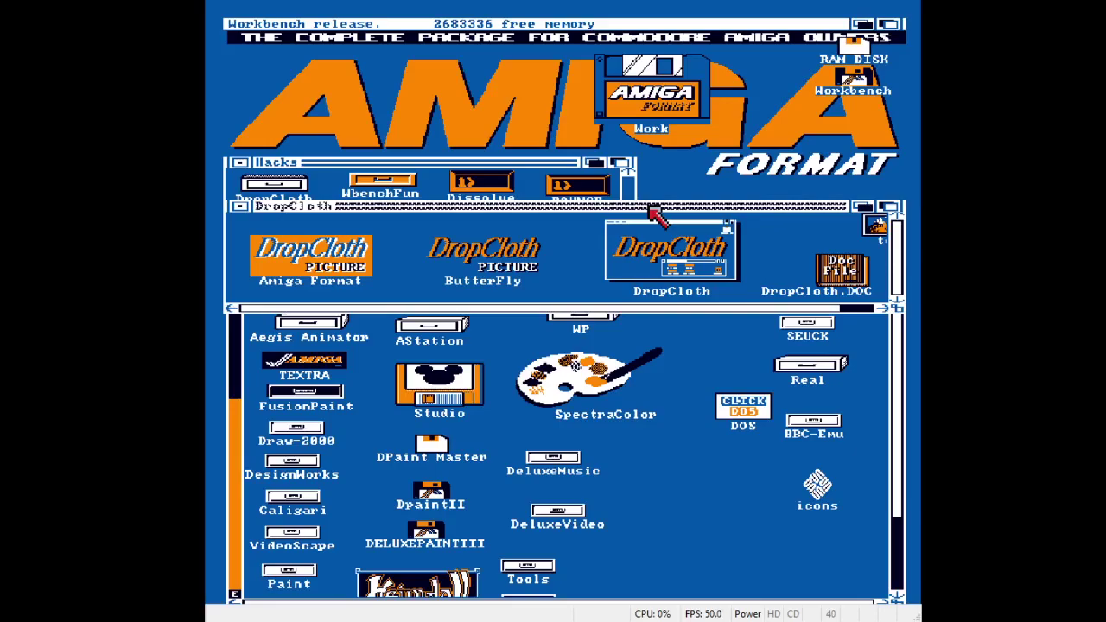
Switch the DropCloth backdrop to the ButterFly picture and move the Hacks window lower to uncover it.
double_click(510, 277)
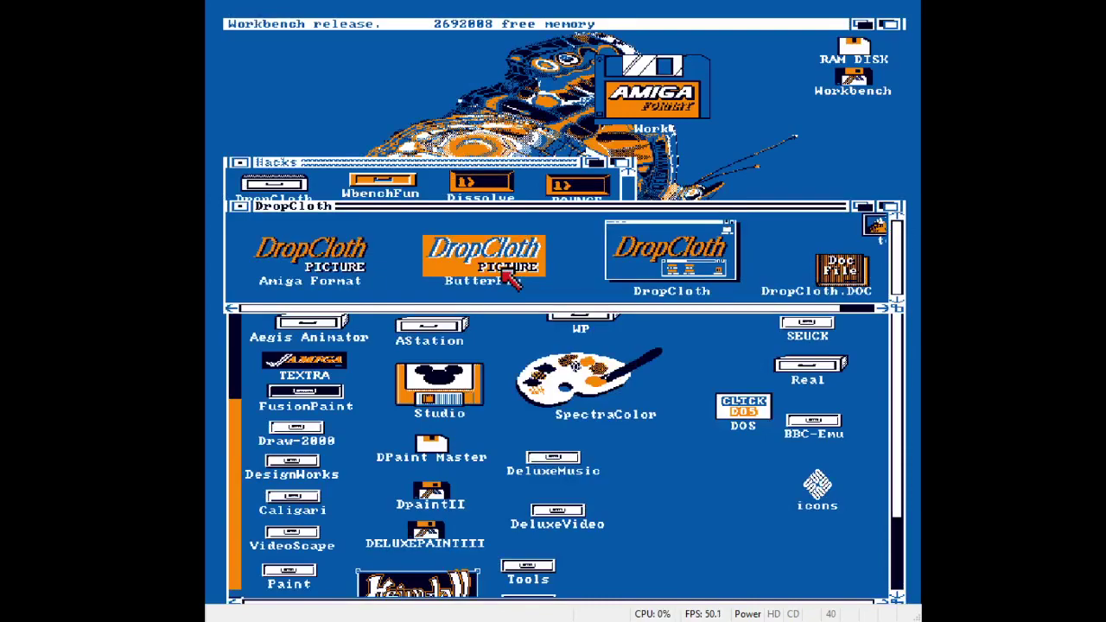
left_click_drag(439, 163, 451, 337)
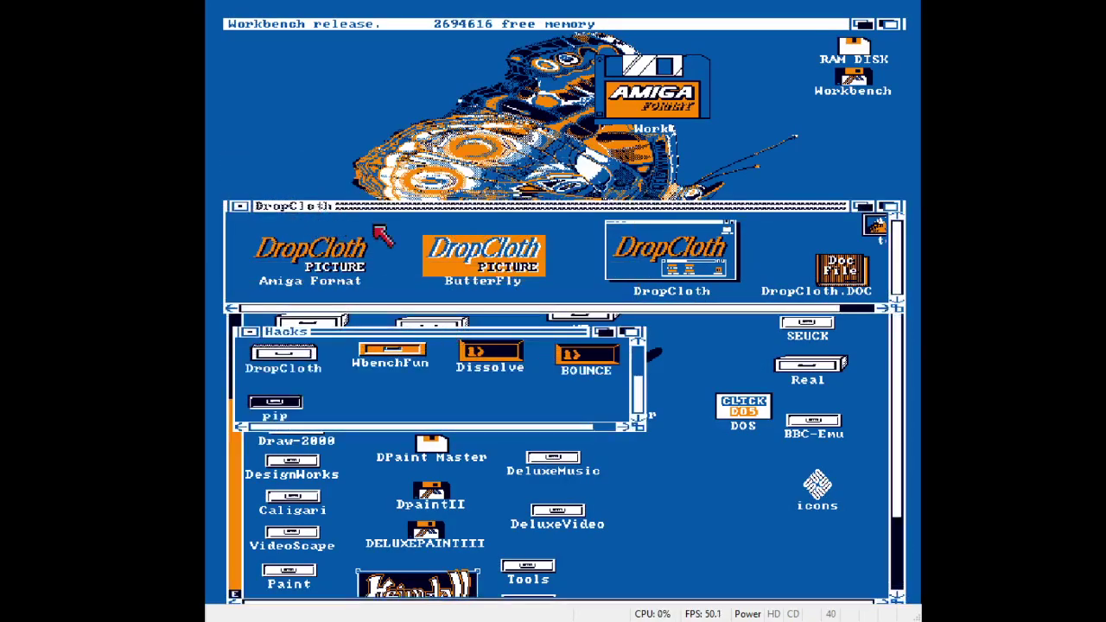
Remove the backdrop picture and tidy the desktop so that only the Hacks window stays open, moved slightly higher.
double_click(874, 226)
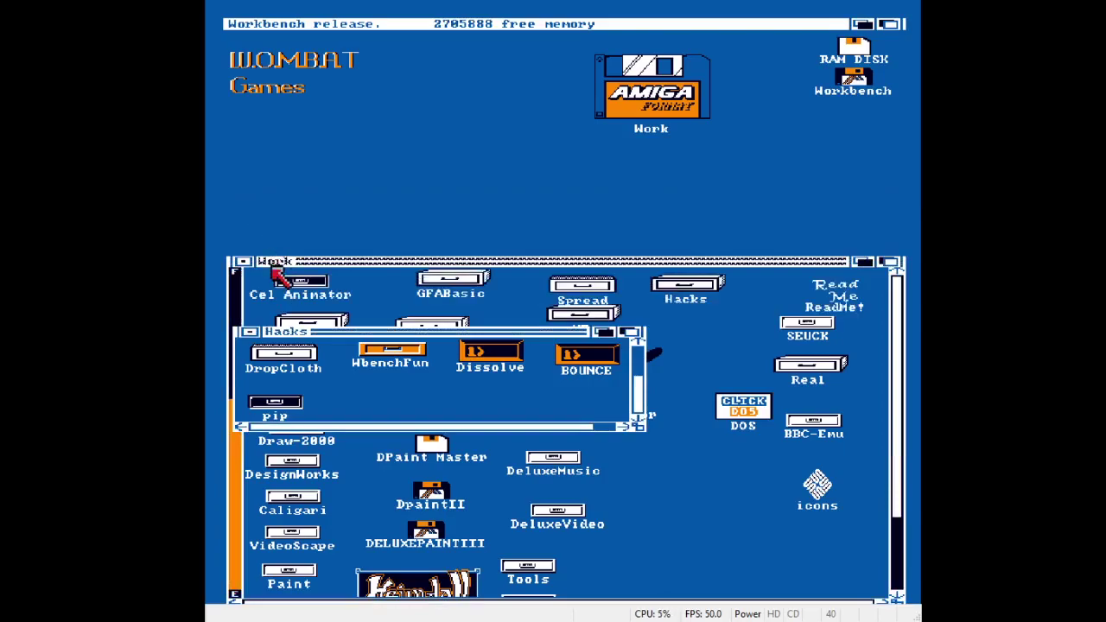
left_click(243, 261)
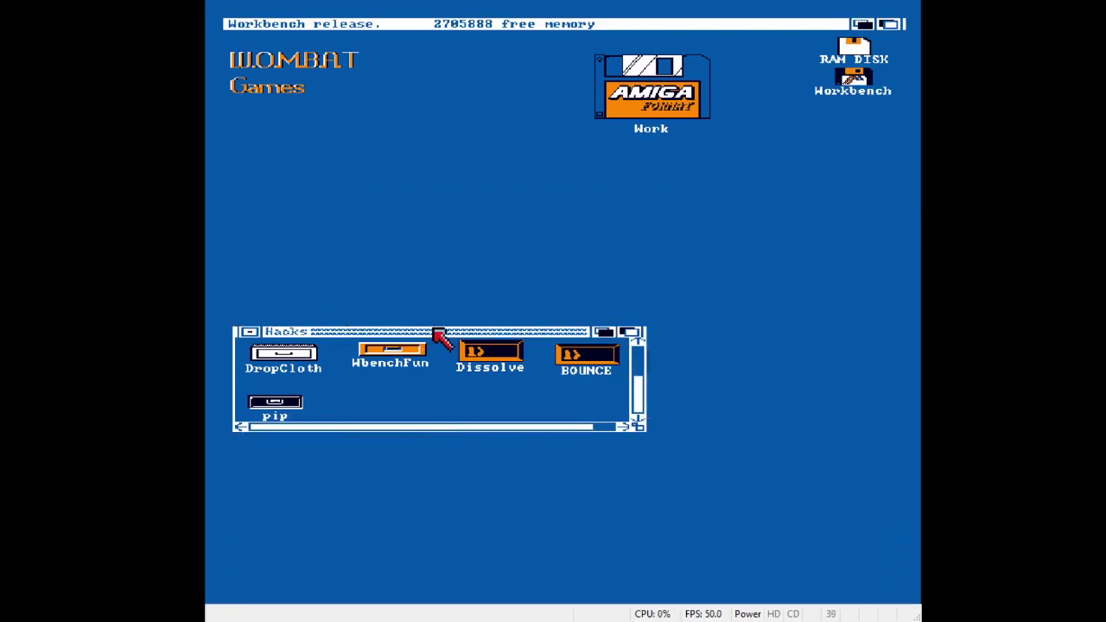
left_click_drag(439, 335, 430, 256)
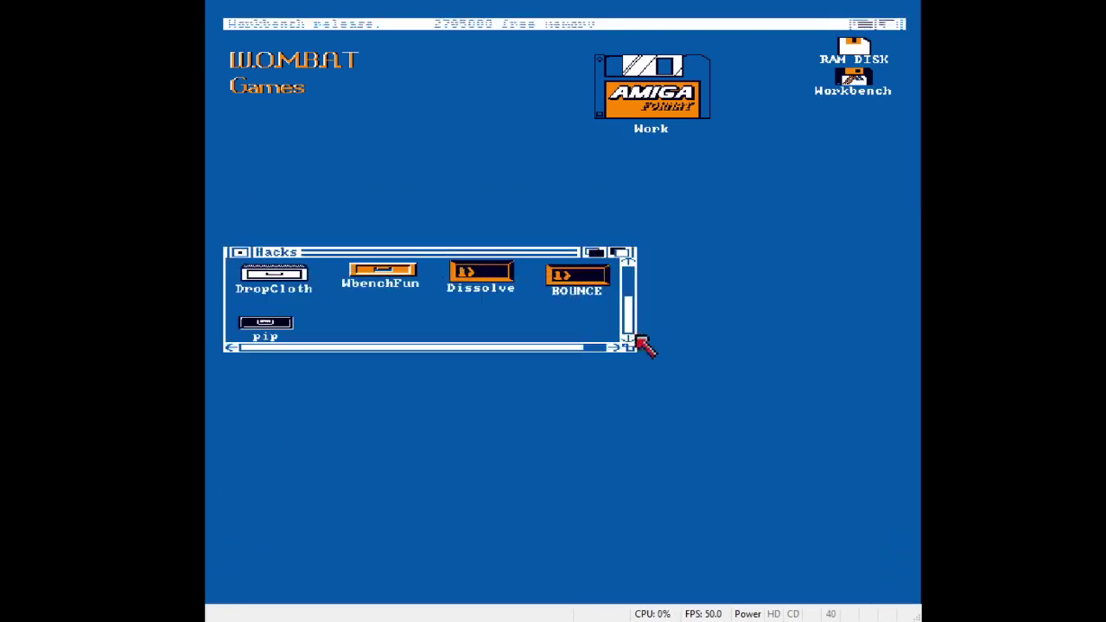
Open the WbenchFun drawer and run the Melt demo, closing the demo's window once it has been viewed.
double_click(402, 273)
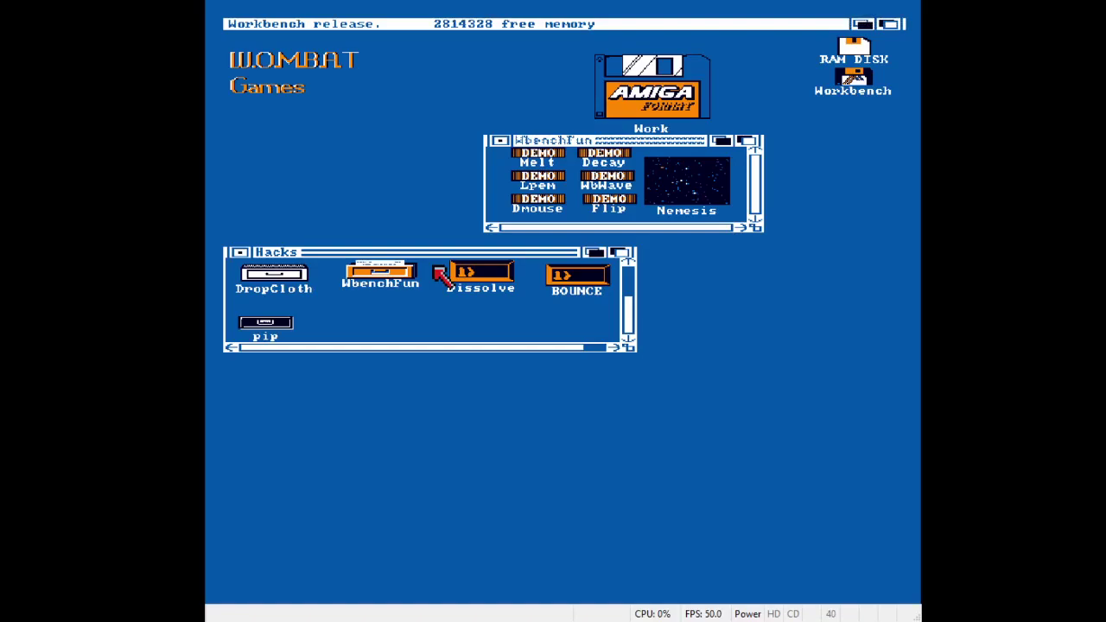
double_click(550, 158)
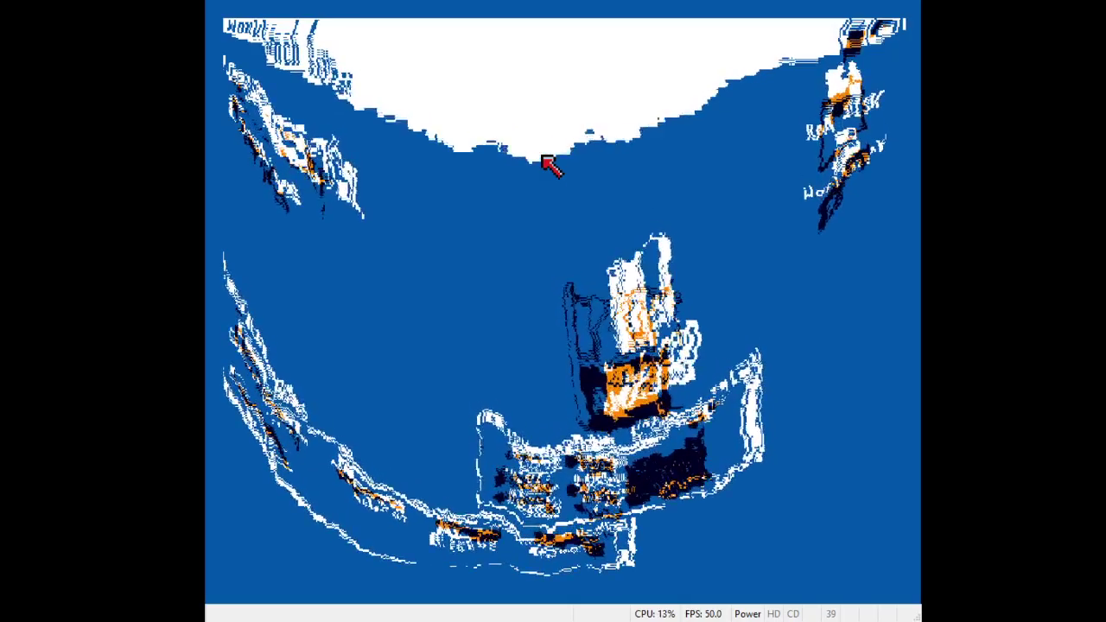
key("super+m")
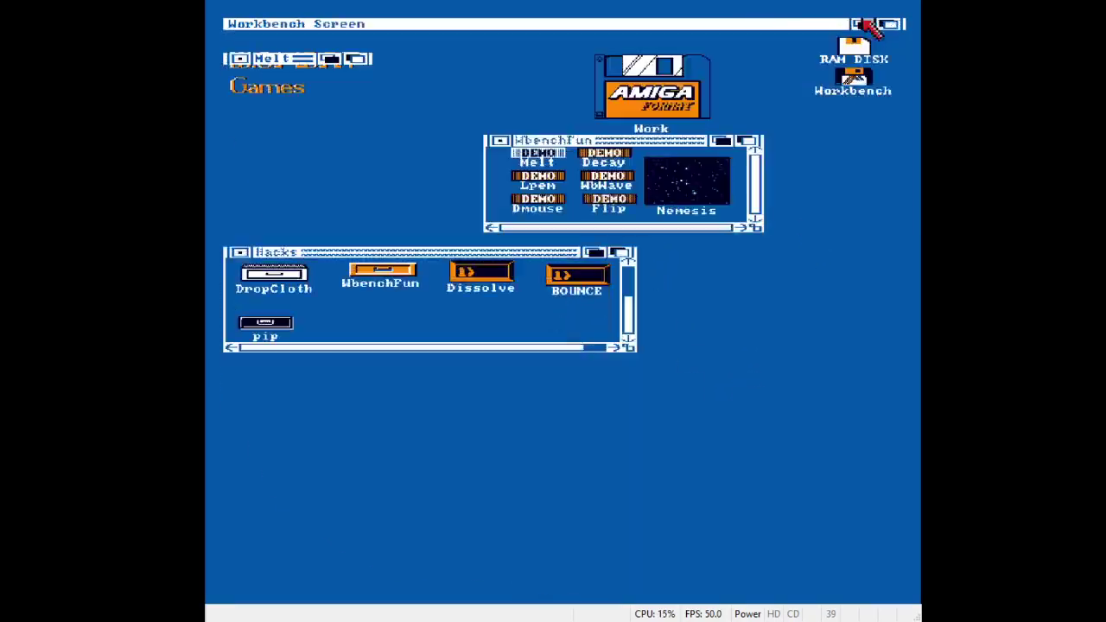
mouse_move(748, 29)
left_mouse_down()
mouse_move(747, 386)
mouse_move(748, 27)
left_mouse_up()
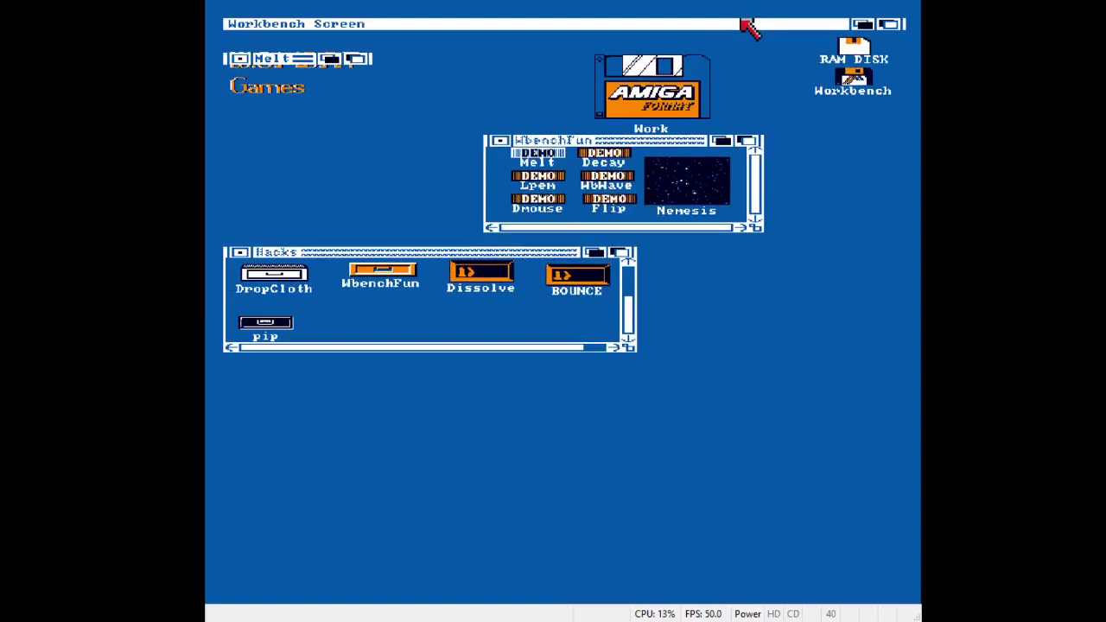
left_click(242, 58)
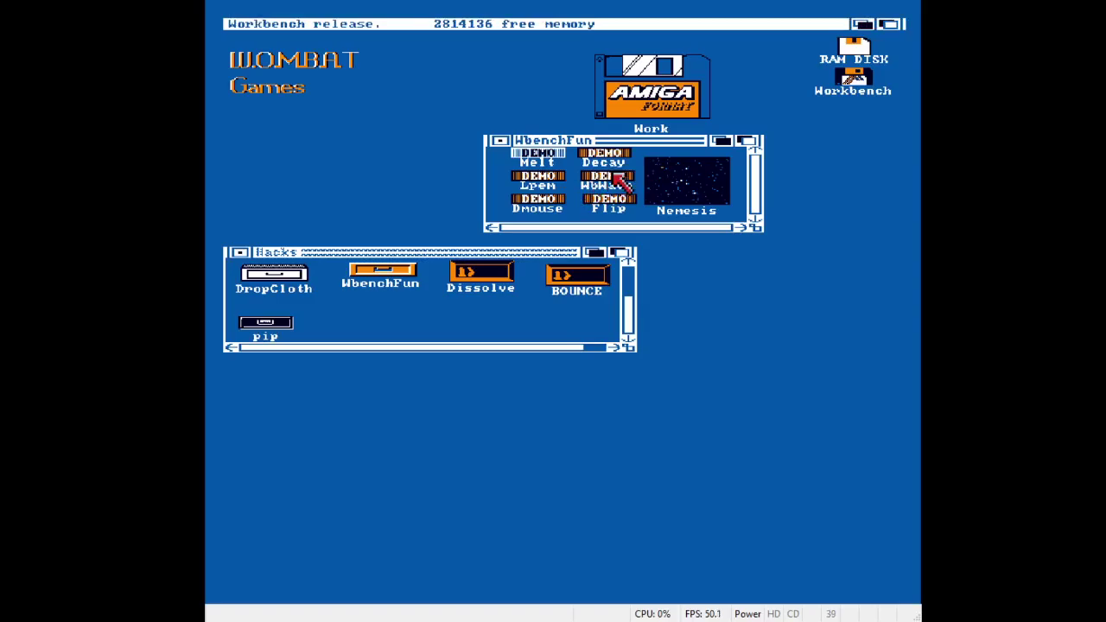
Run and close the WbWave demo, and start the Dmouse demo in the WbenchFun drawer.
double_click(619, 180)
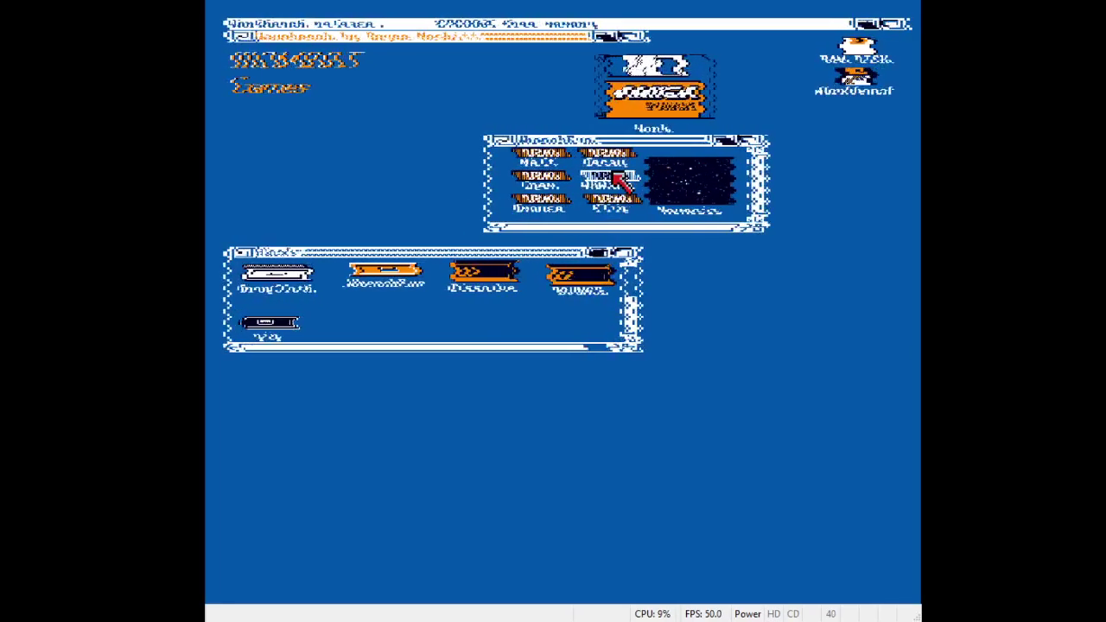
left_click(238, 36)
left_click(540, 201)
double_click(544, 205)
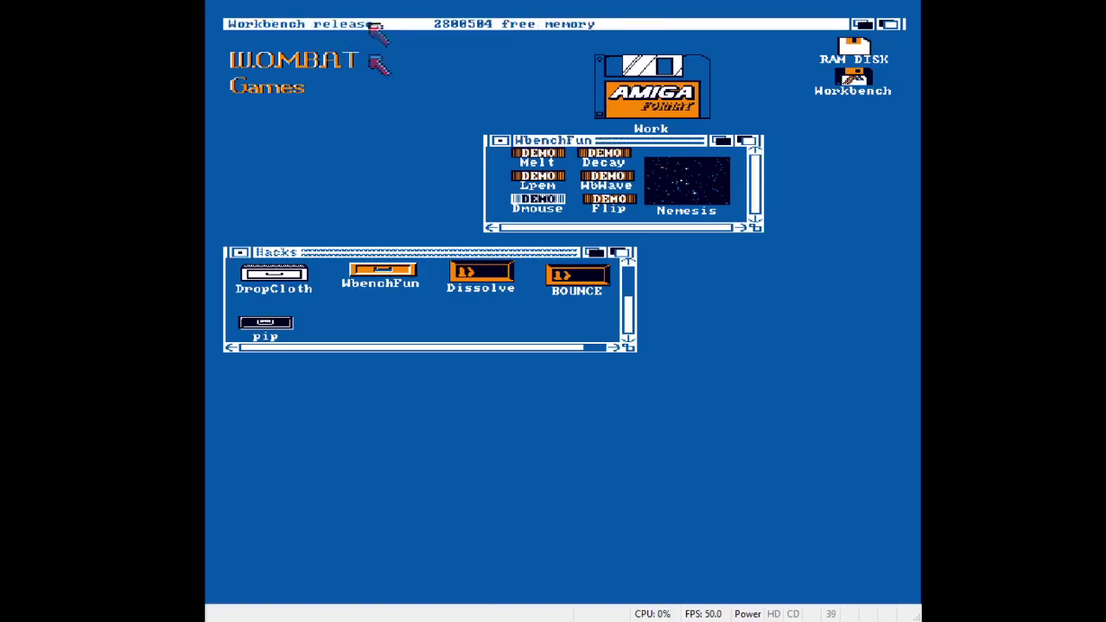
Run the Flip demo and the Nemesis demo from the WbenchFun drawer.
double_click(605, 205)
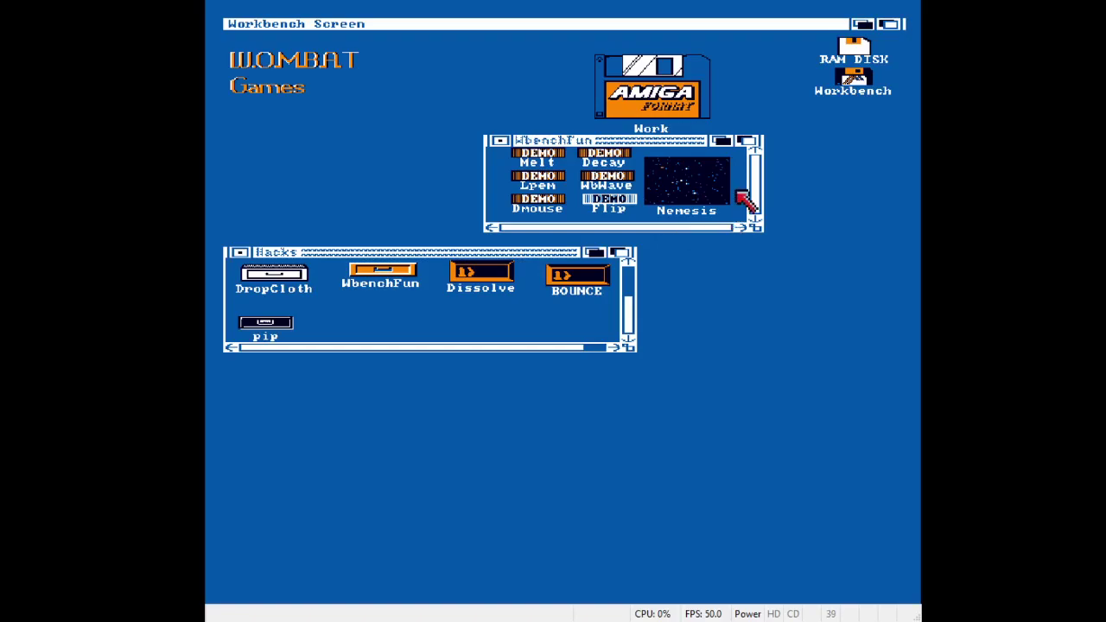
left_click(659, 145)
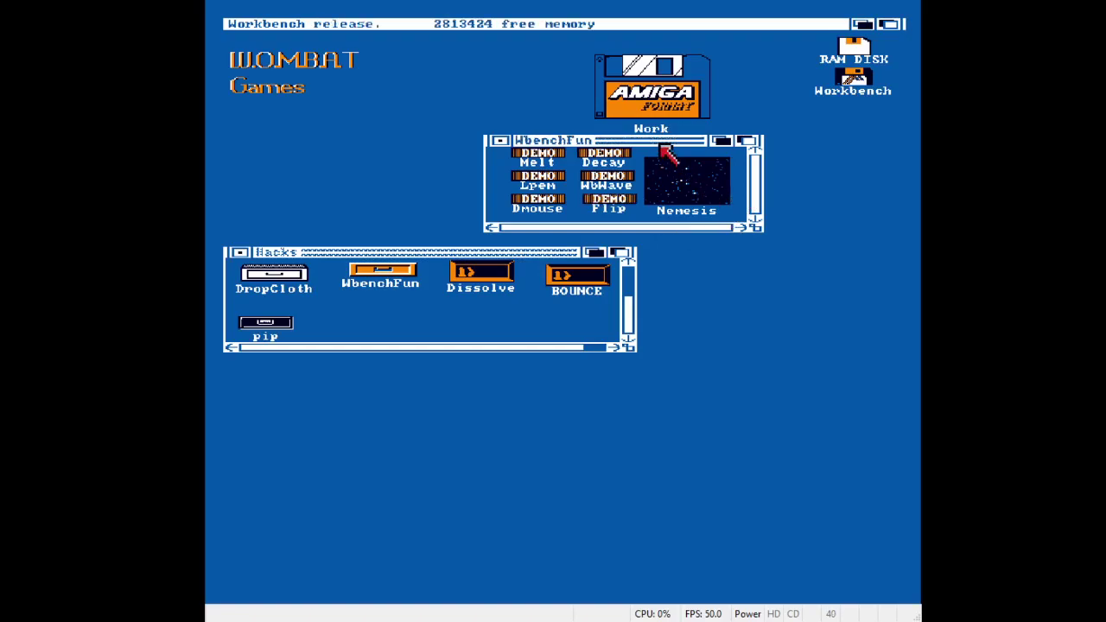
double_click(691, 200)
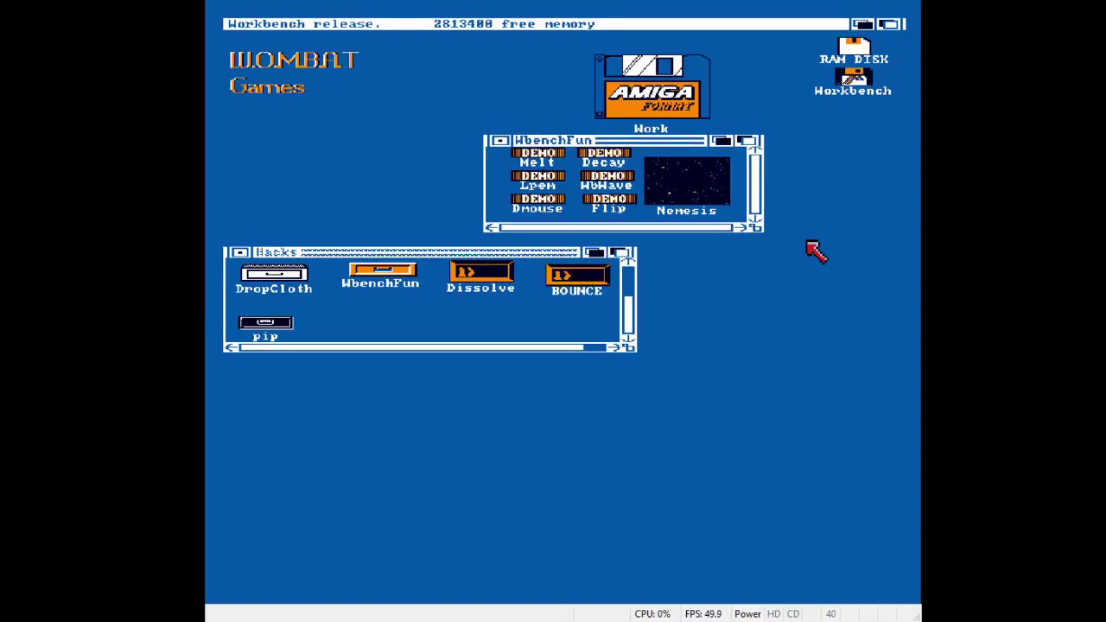
Close the WbenchFun and Hacks windows and reopen the Work disk.
left_click(500, 141)
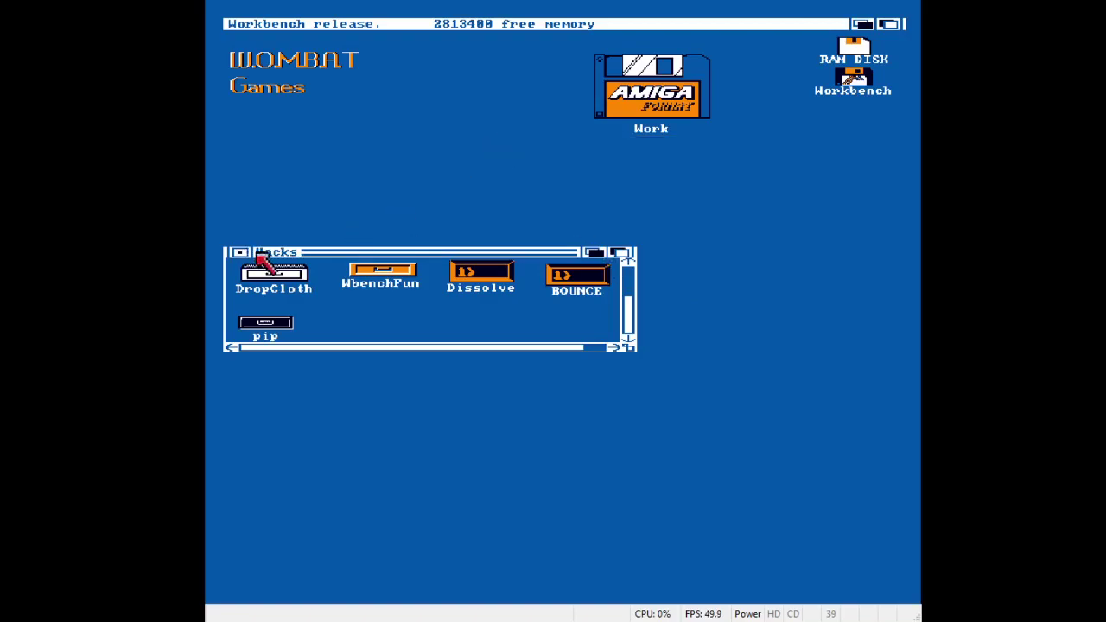
left_click(243, 254)
double_click(679, 71)
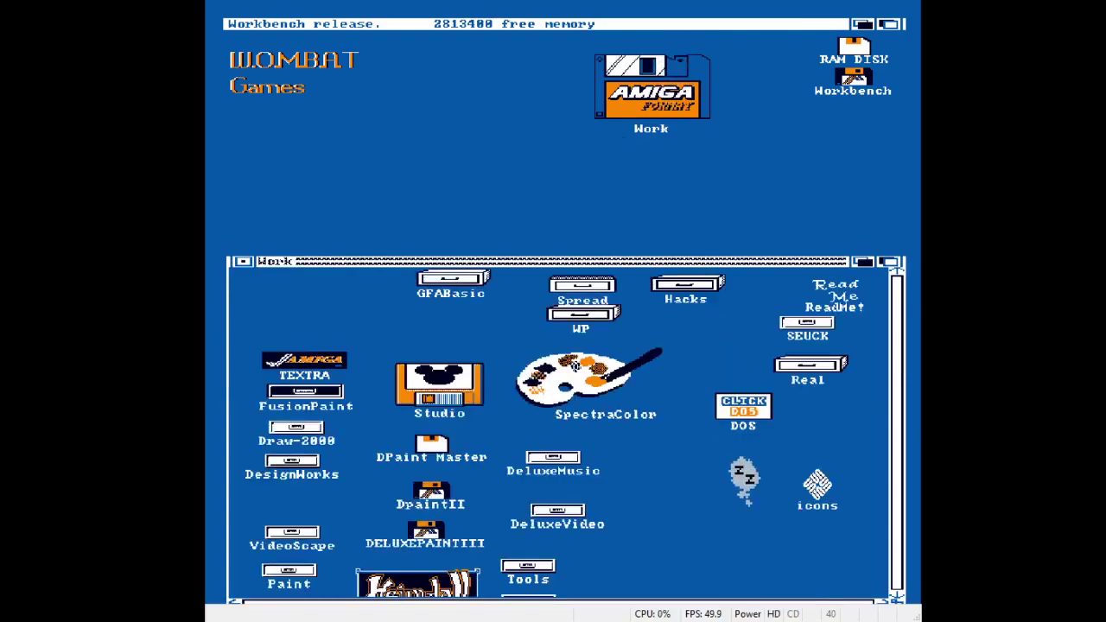
Launch the Click DOS file manager from the Work disk and move its window to the lower part of the desktop.
left_click(748, 413)
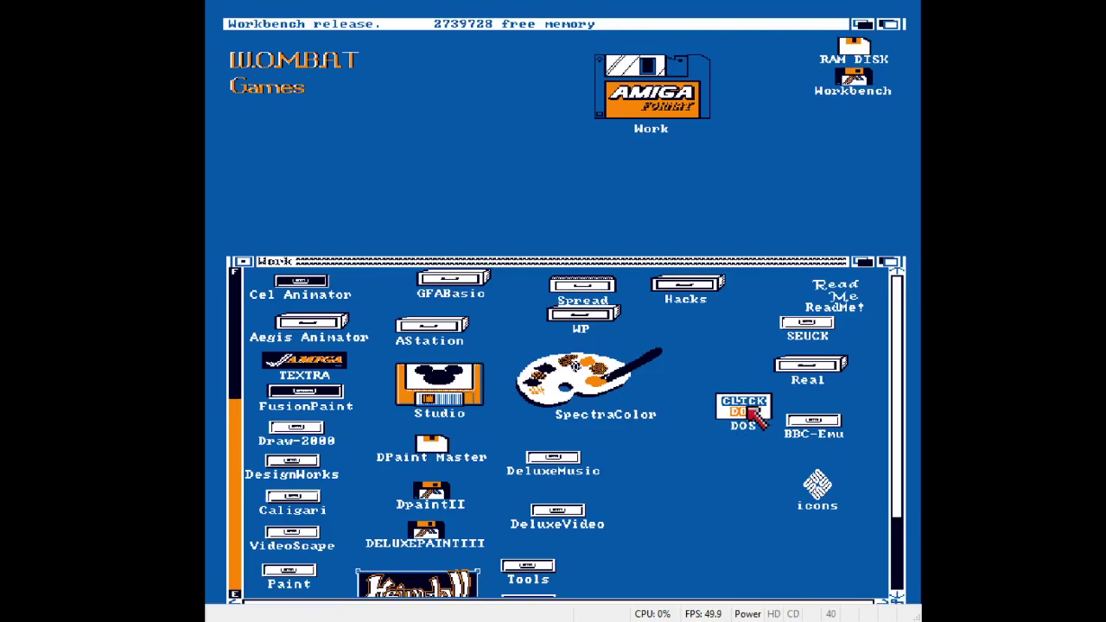
double_click(751, 411)
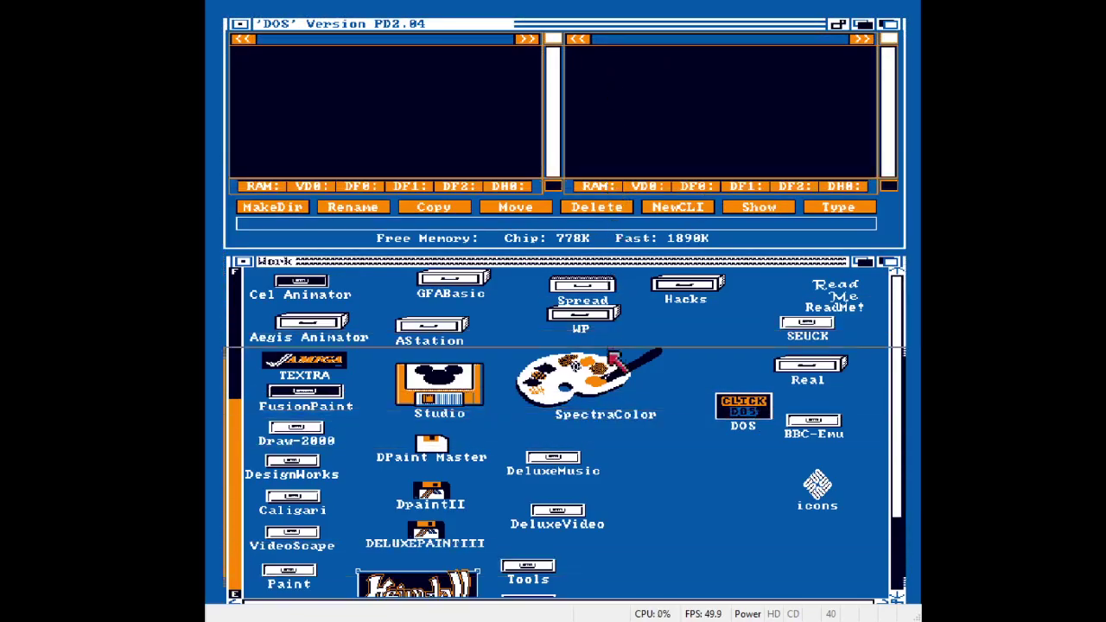
left_click_drag(616, 373, 617, 375)
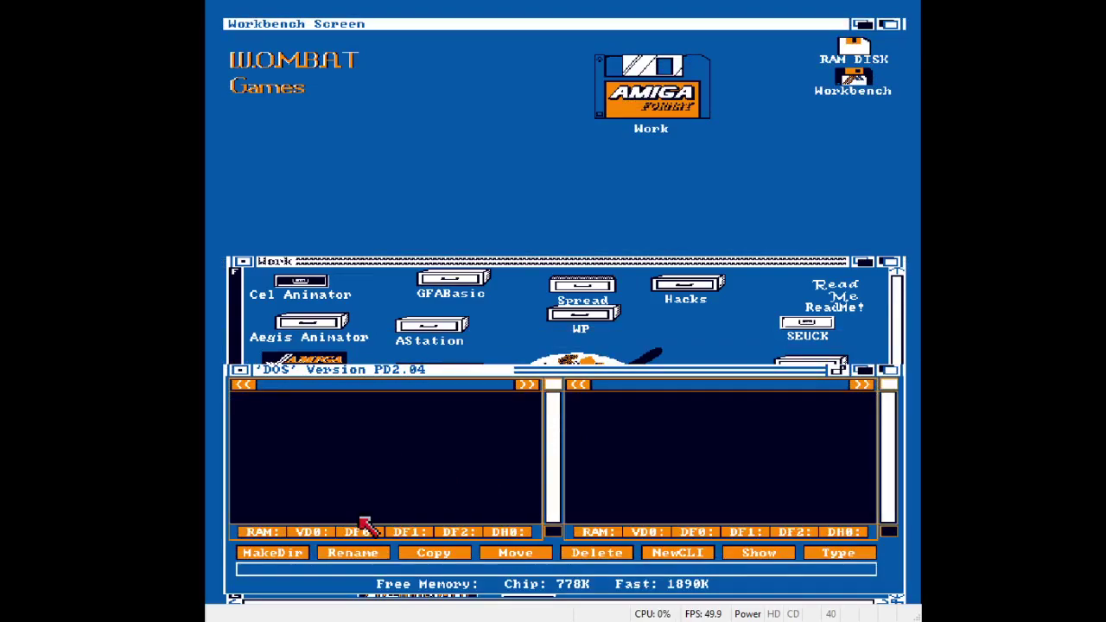
left_click(486, 166)
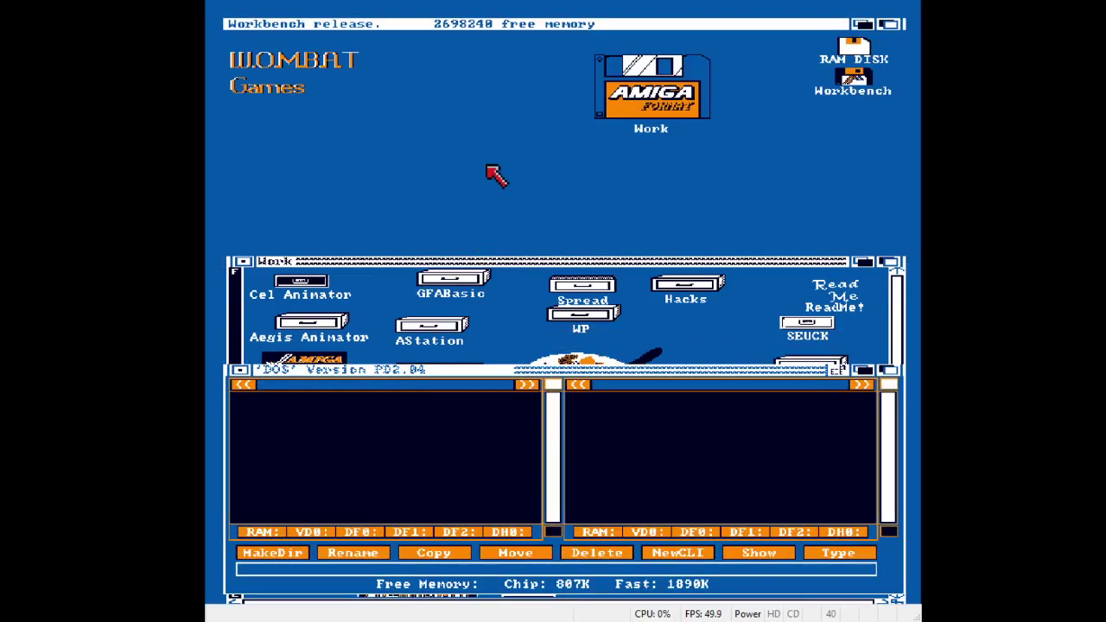
List DH0: as the source and RAM: as the destination, and copy the AmigaBASIC file to RAM:.
left_click(360, 536)
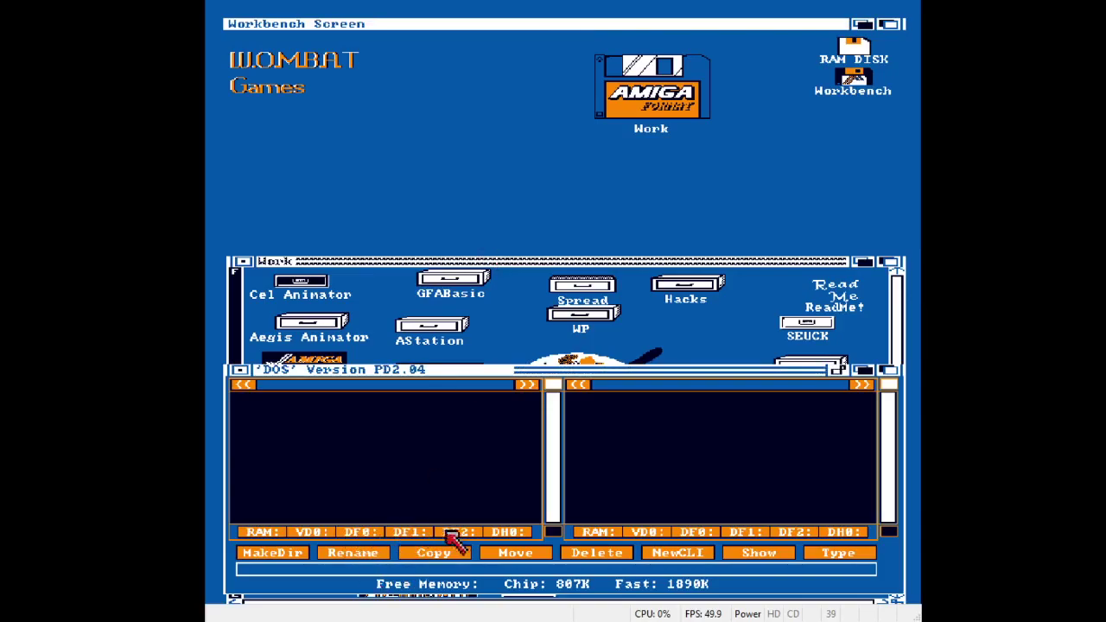
left_click(507, 531)
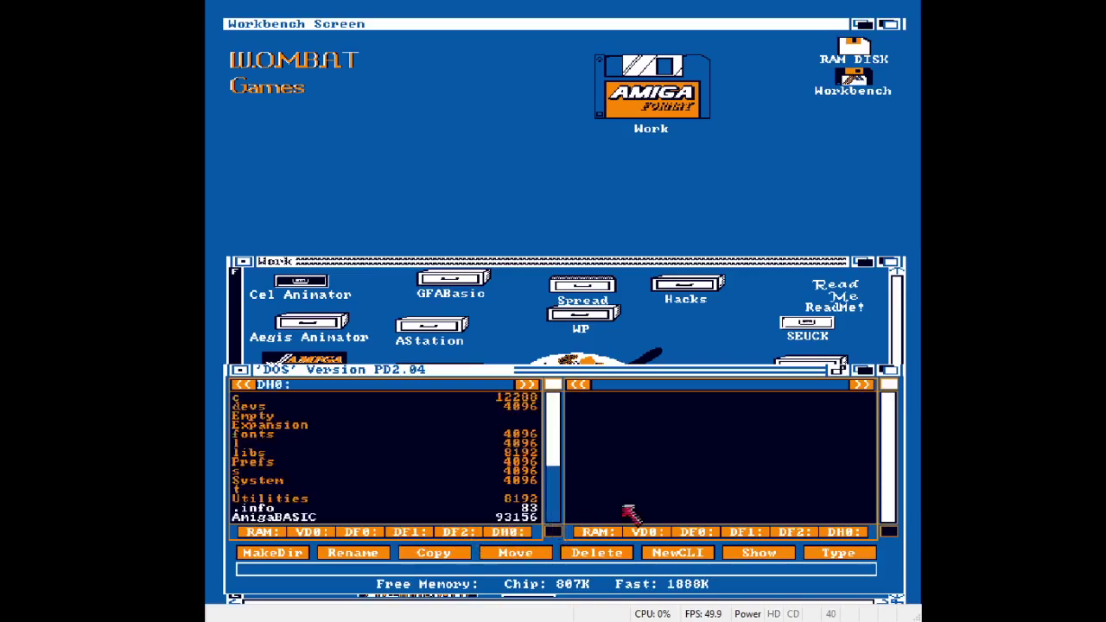
left_click(603, 532)
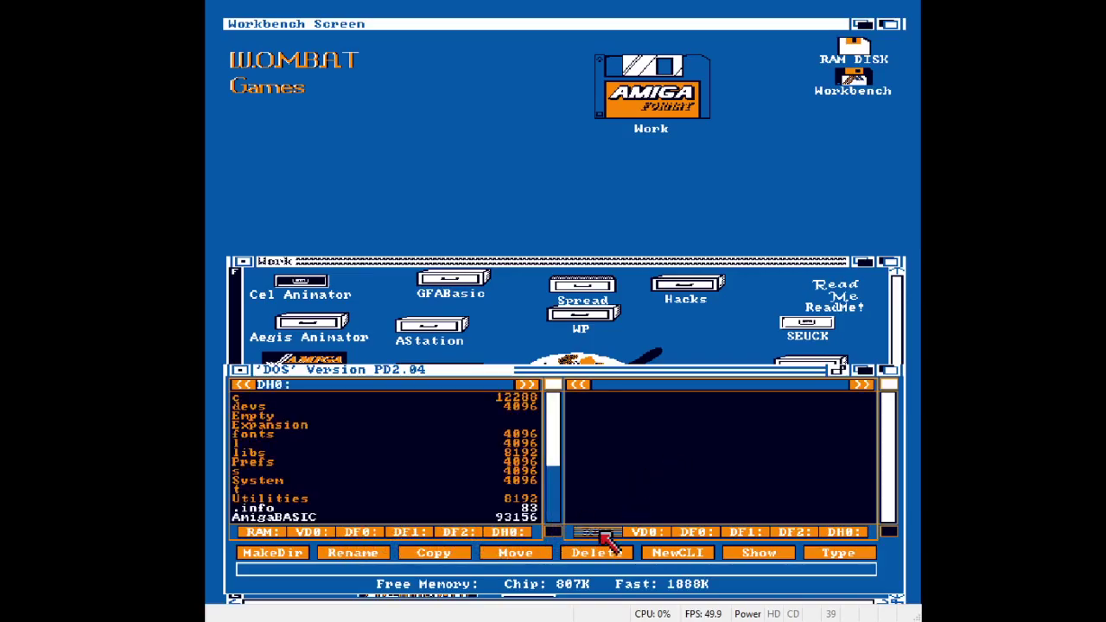
left_click(333, 517)
left_click(442, 553)
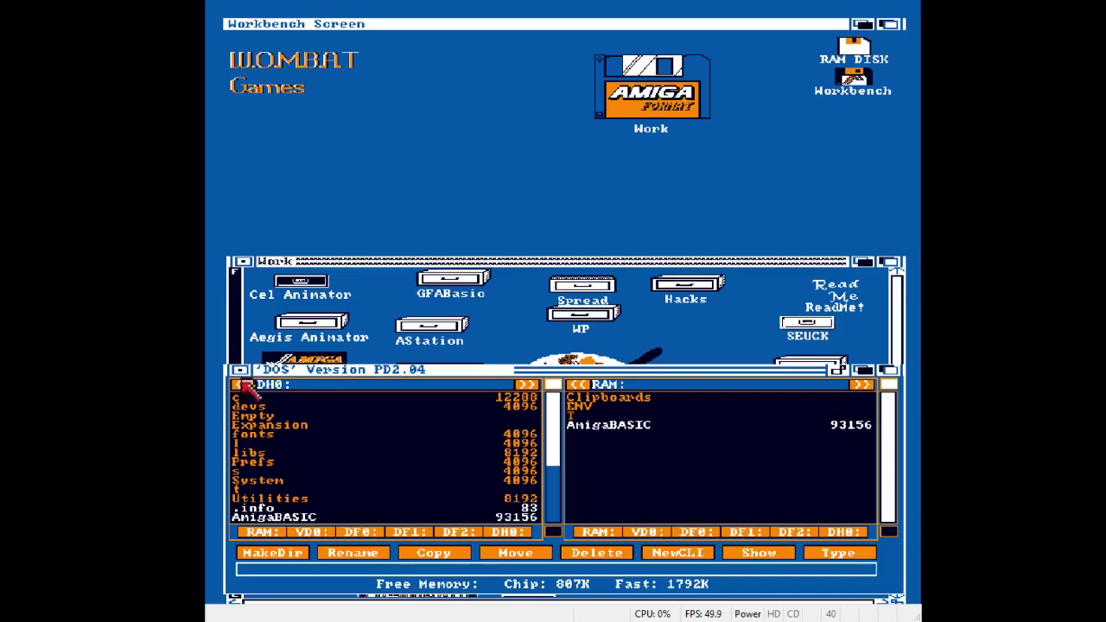
Close the Click DOS file manager, then move the Work window up the desktop and enlarge it to show its lower icons.
left_click(239, 369)
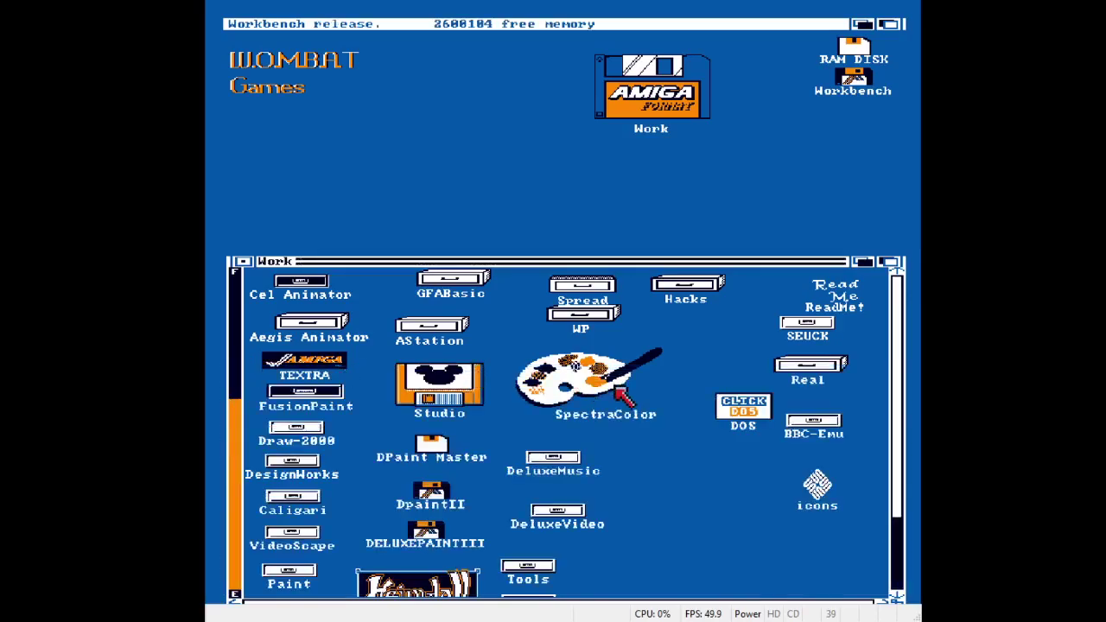
left_click_drag(570, 267, 571, 122)
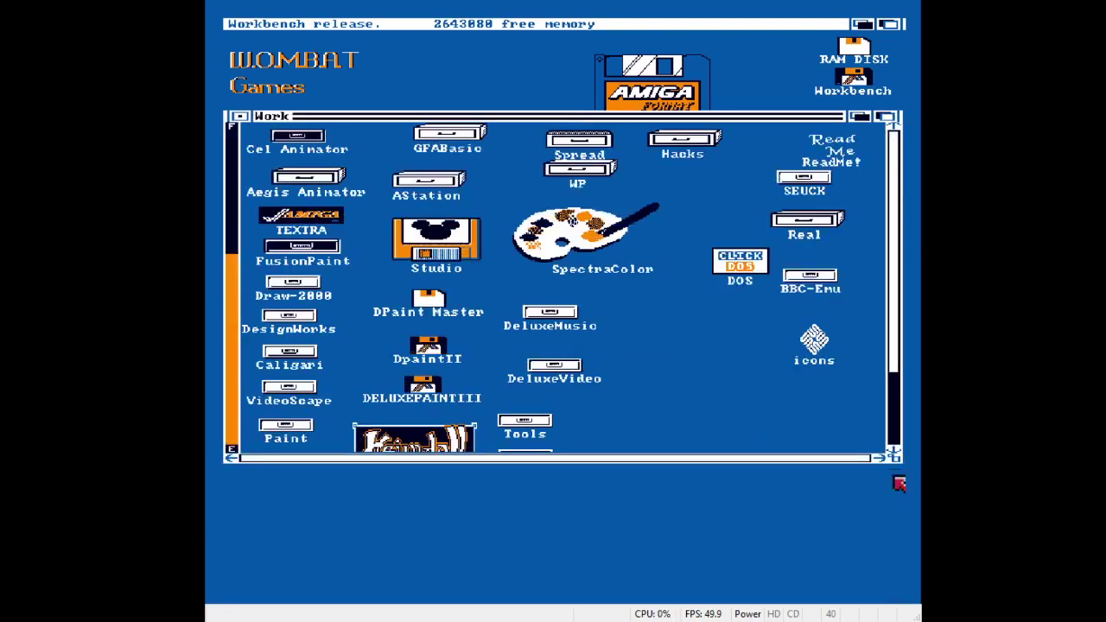
left_click_drag(898, 467, 902, 586)
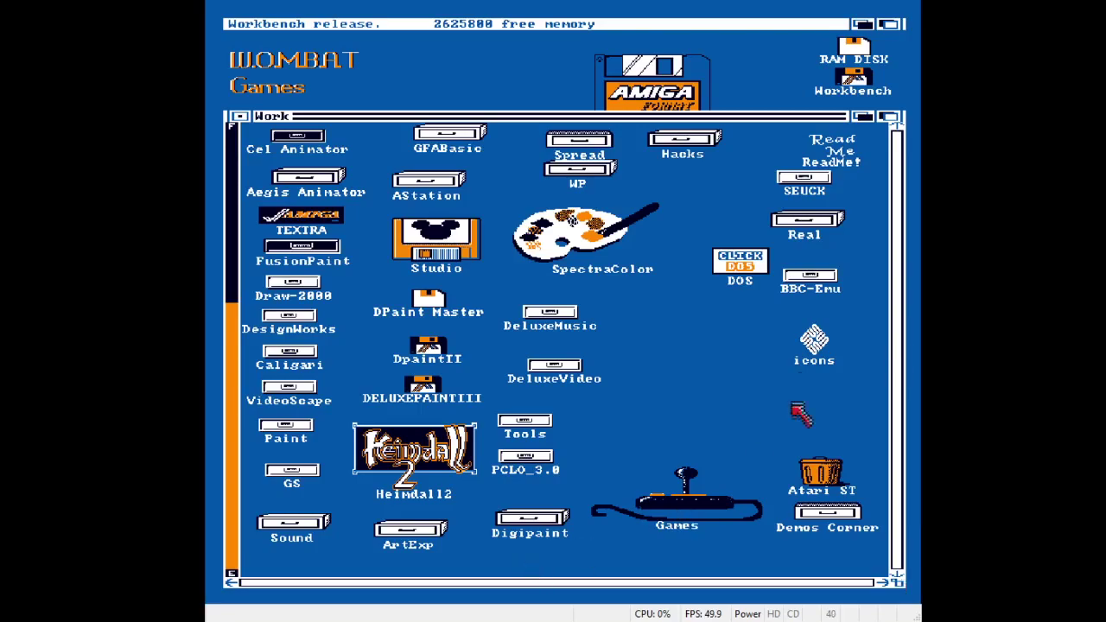
Open the Games drawer from the Work disk, make its window taller, and highlight the Croak and Amiga-Tanx icons in turn.
double_click(687, 496)
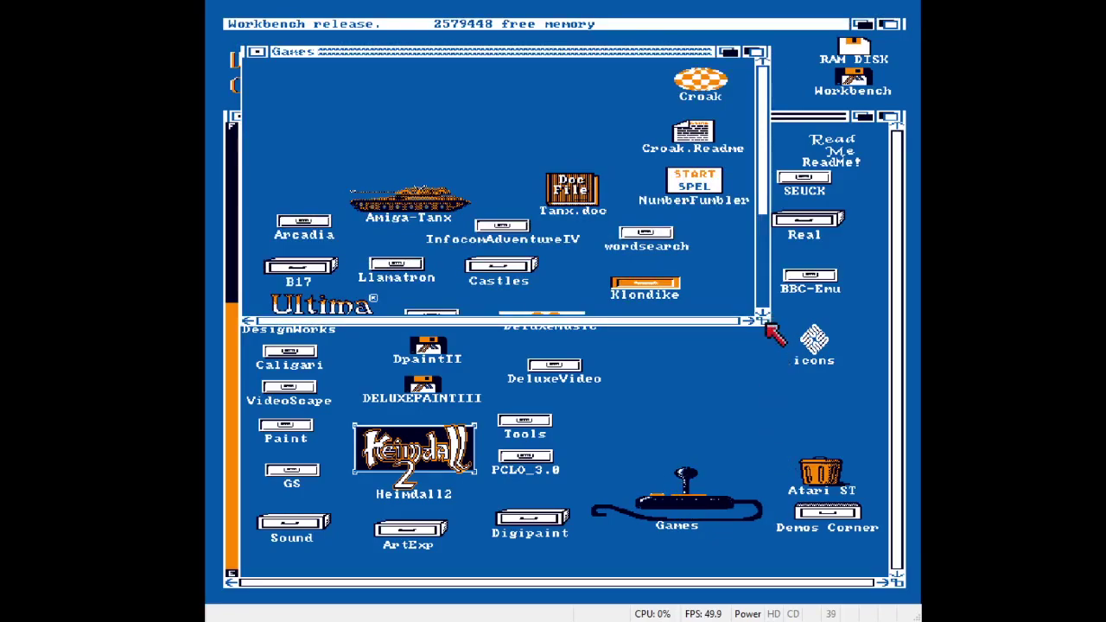
left_click_drag(762, 318, 761, 475)
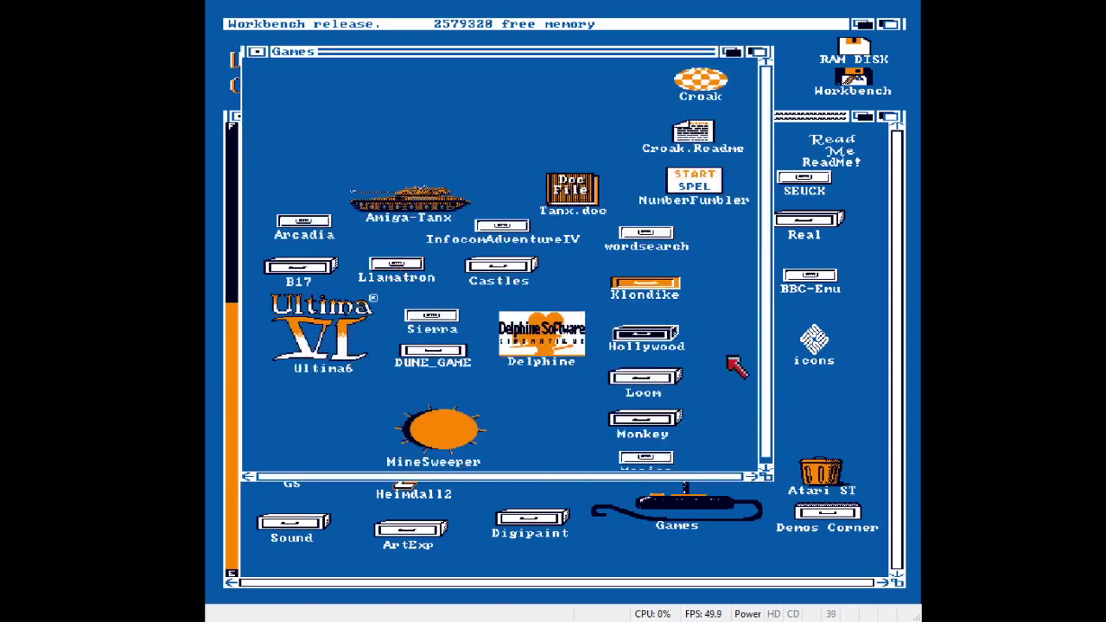
left_click(699, 80)
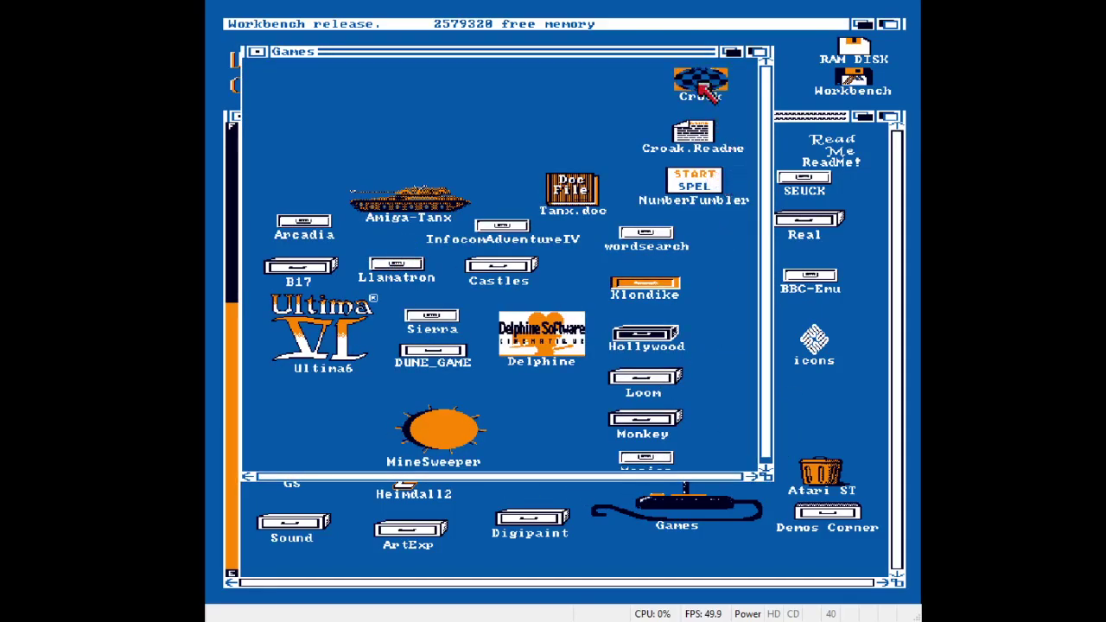
left_click(402, 191)
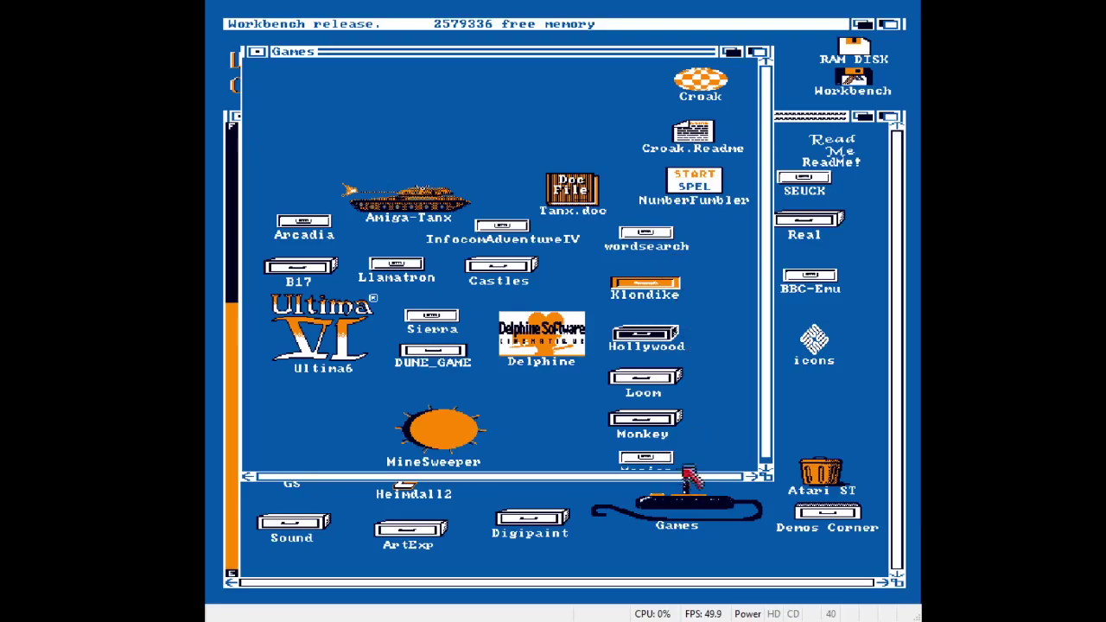
Open the B17 drawer in Games to view its contents, and close its window again.
left_click(766, 458)
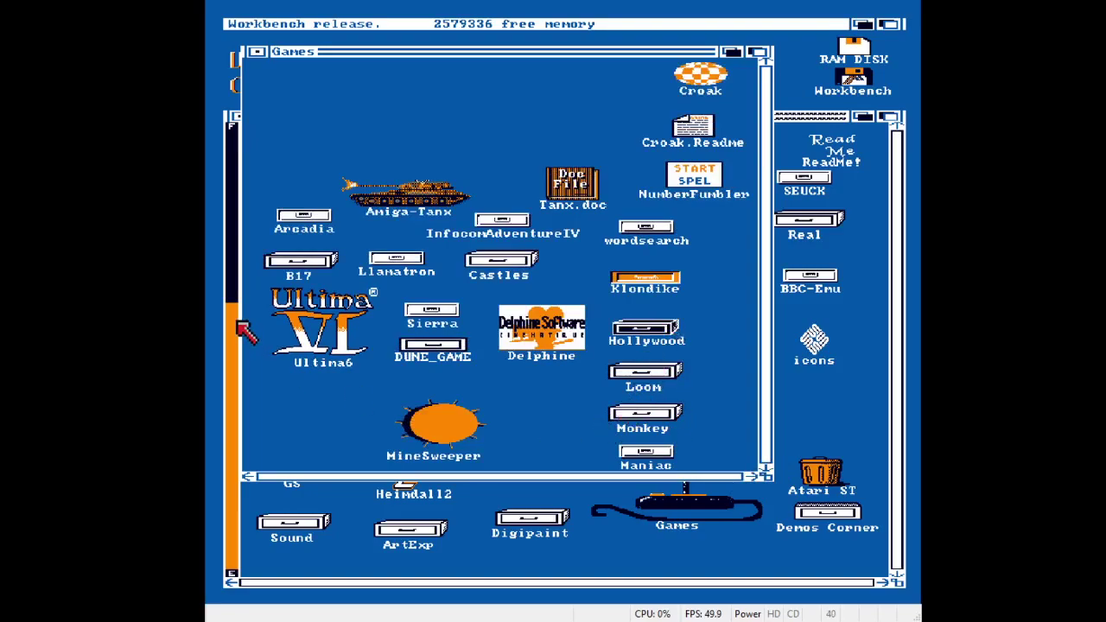
left_click(308, 263)
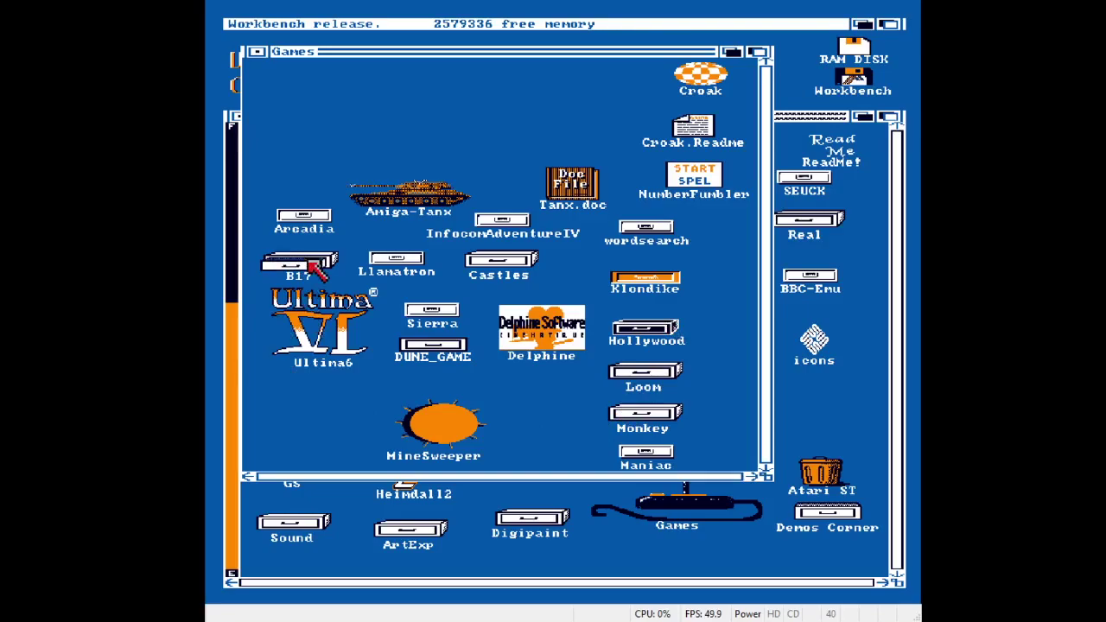
double_click(318, 271)
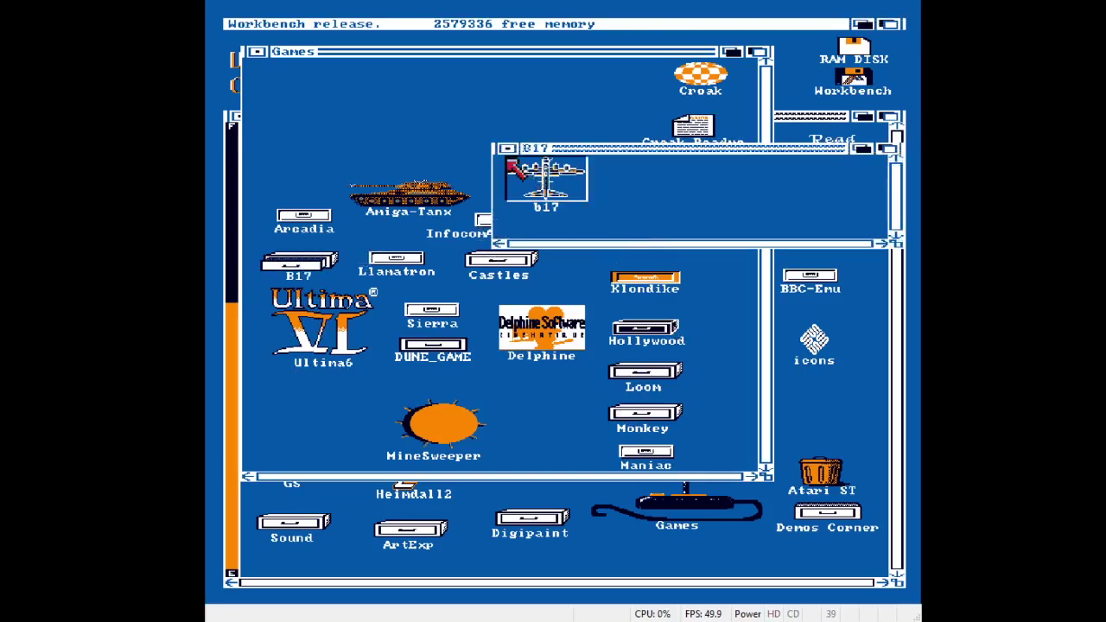
left_click(506, 150)
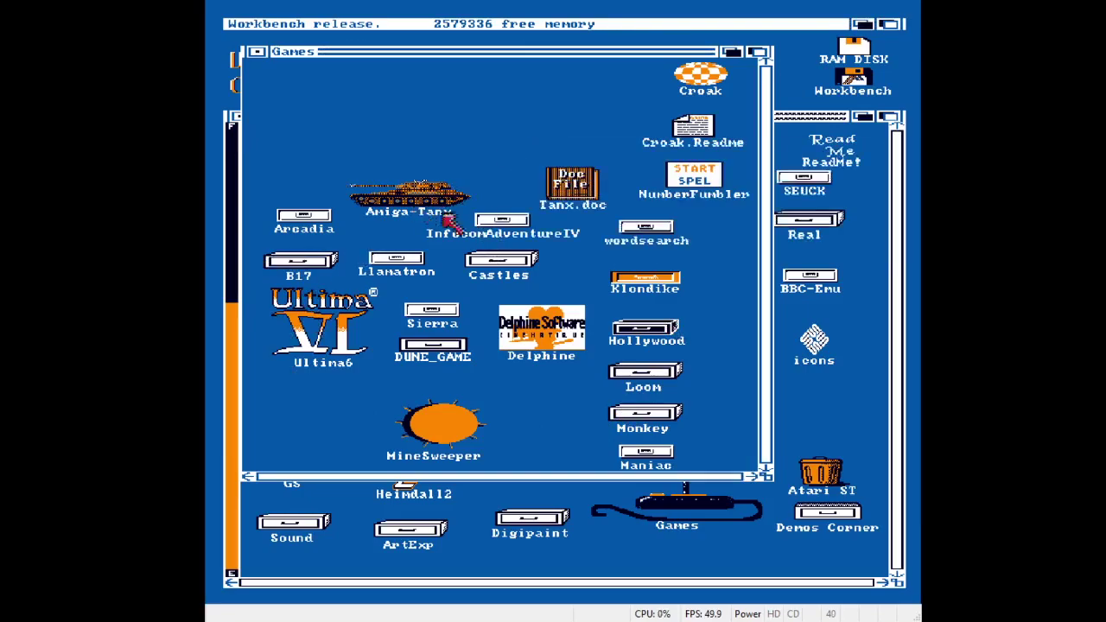